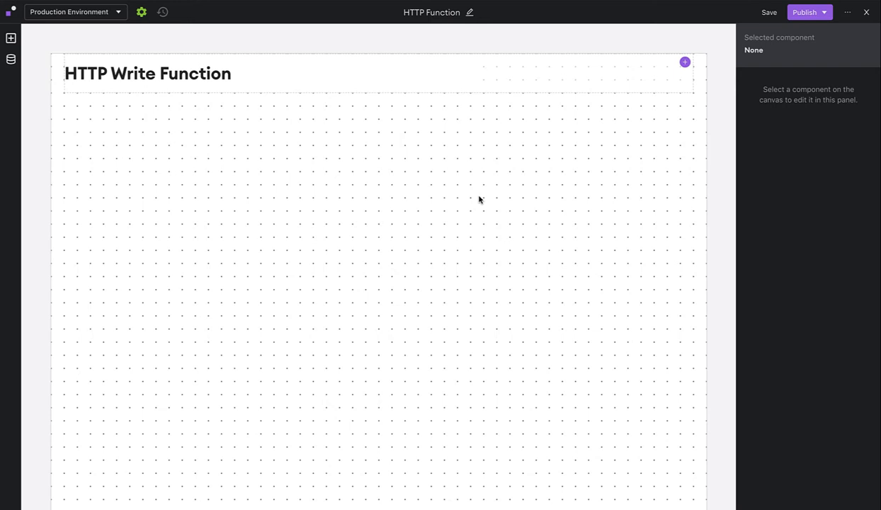
- Create a new Mailchimp function in the app data and name it Add user to mailing list
{"action": "left_click", "coordinate": [10, 61]}
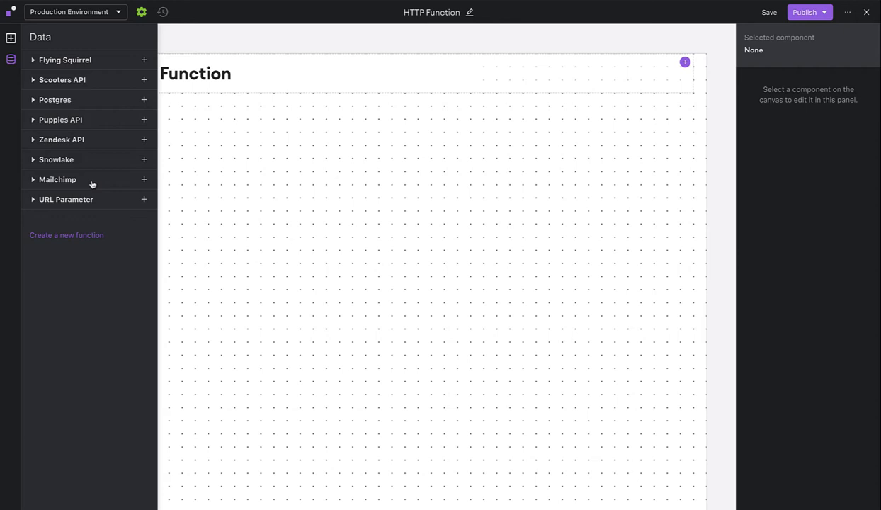
{"action": "left_click", "coordinate": [144, 181]}
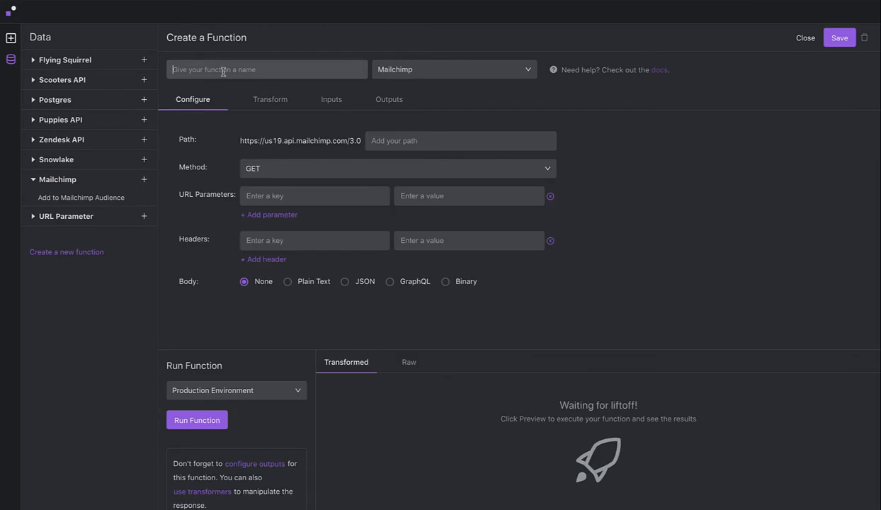
{"action": "type", "text": "Add user to mailing list"}
{"action": "left_click", "coordinate": [267, 80]}
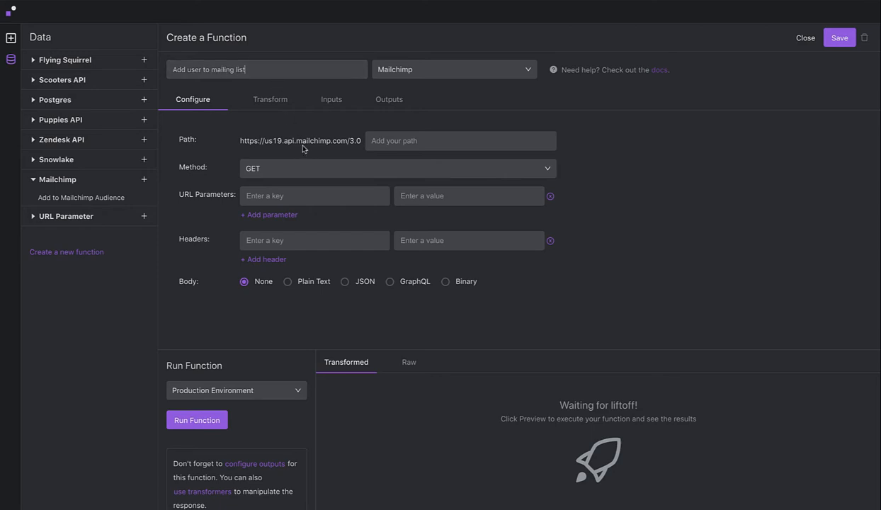
- Set the function's path to /lists/7a0342f91f/members and its request method to POST
{"action": "left_click", "coordinate": [390, 141]}
{"action": "type", "text": "/lists/7a0342f91f/members"}
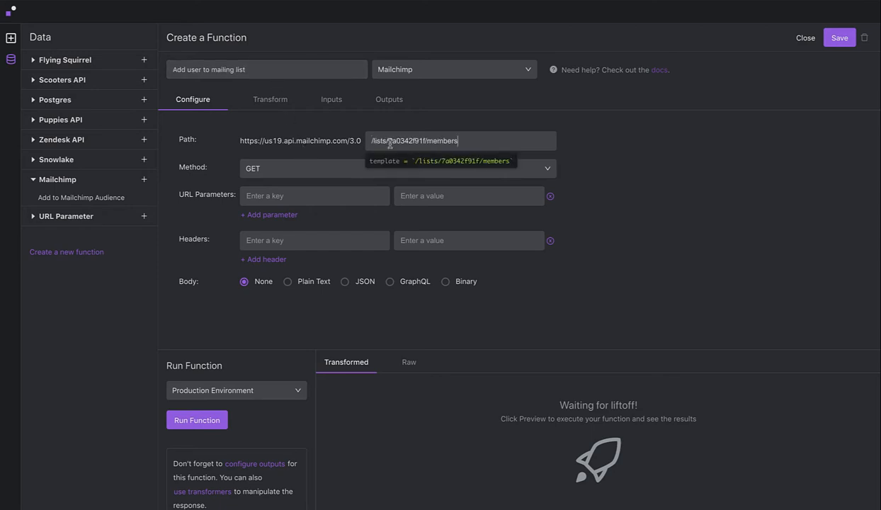
{"action": "left_click", "coordinate": [601, 226]}
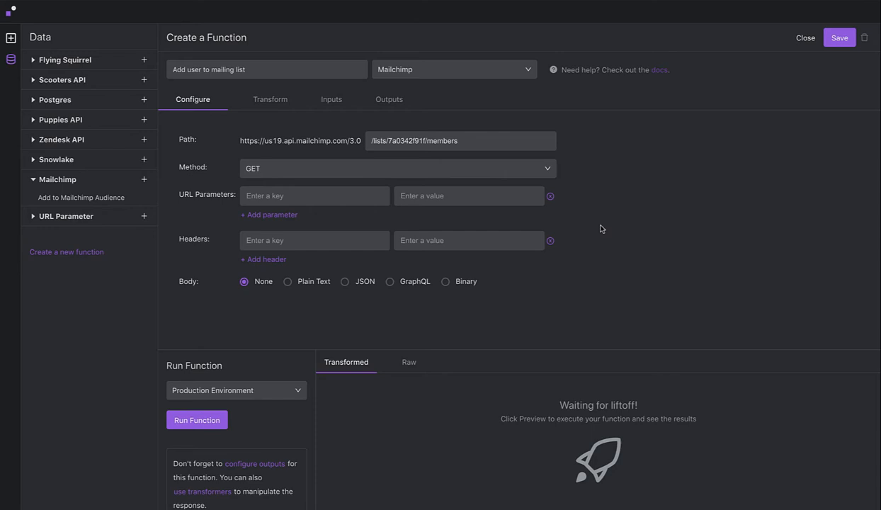
{"action": "left_click", "coordinate": [329, 169]}
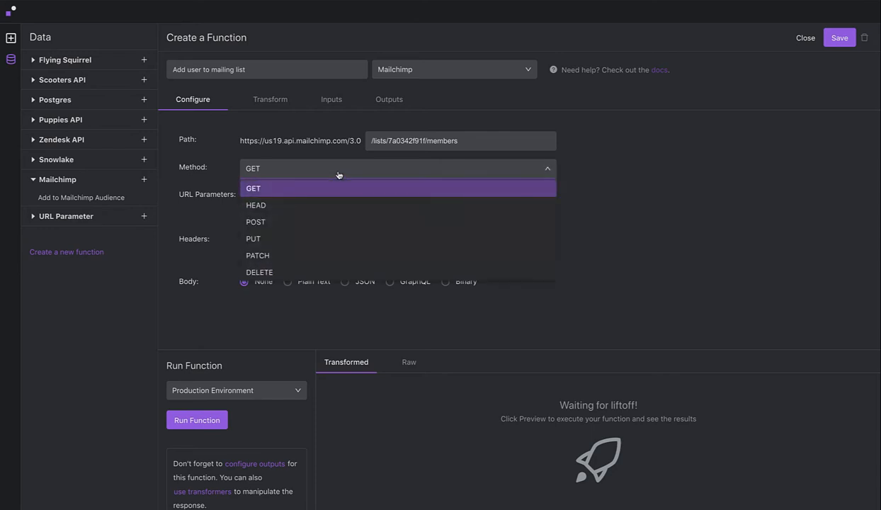
{"action": "left_click", "coordinate": [285, 222]}
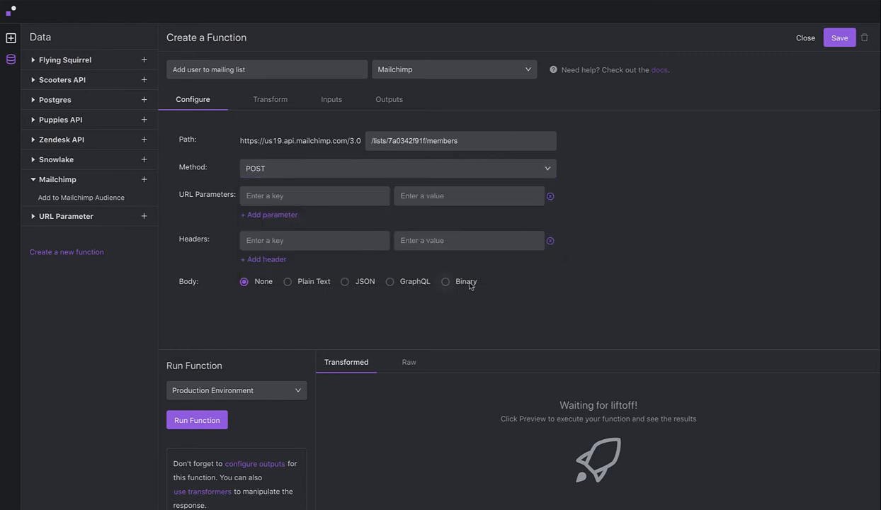
- Add a JSON body mapping user_email, first_name and last_name, with MMERGE8 Active, list_id 7a0342f91f, status subscribed and tag Customer
{"action": "left_click", "coordinate": [345, 283]}
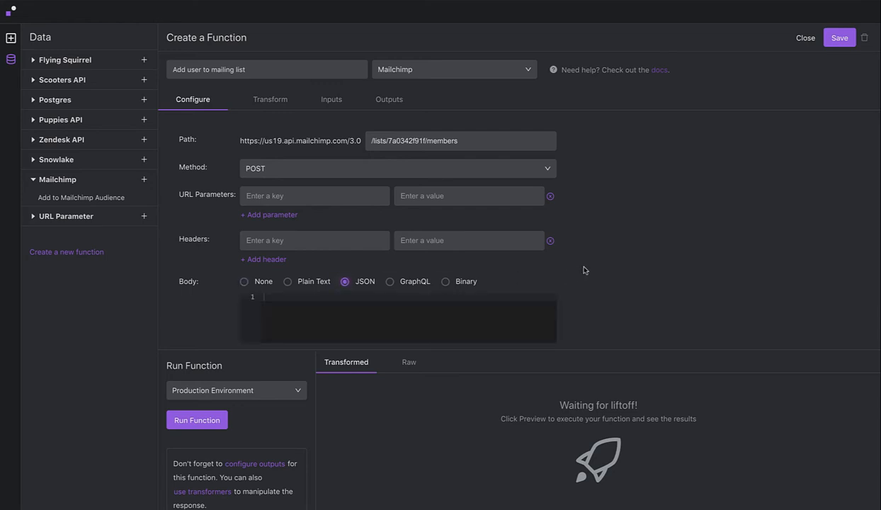
{"action": "scroll", "coordinate": [584, 269], "scroll_direction": "down", "scroll_amount": 1}
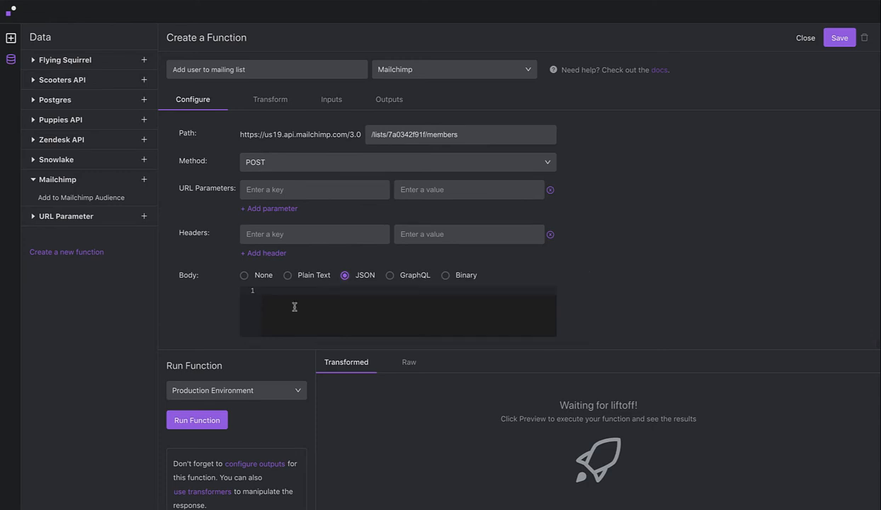
{"action": "type", "text": "{     \"email_address\": user_email,     \"merge_fields\": {         \"FNAME\": first_name,         \"LNAME\": last_name,         \"MMERGE8\": \"Active\"     },     \"list_id\": \"7a0342f91f\",     \"status\": \"subscribed\",     \"tags\": [\"Customer\"] }"}
{"action": "left_click_drag", "start_coordinate": [418, 349], "coordinate": [420, 395]}
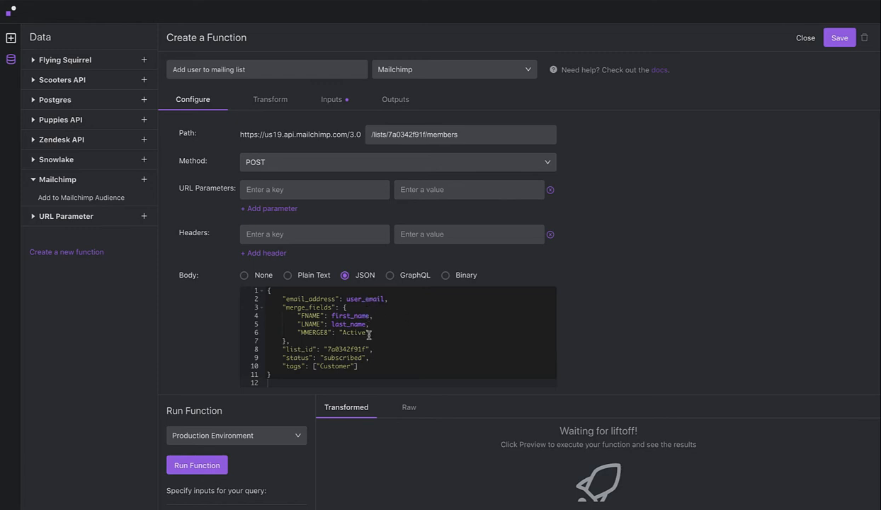
- Show the function's input parameters and fill the run values with a test e-mail address, first name Test and last name Testing
{"action": "left_click", "coordinate": [331, 103]}
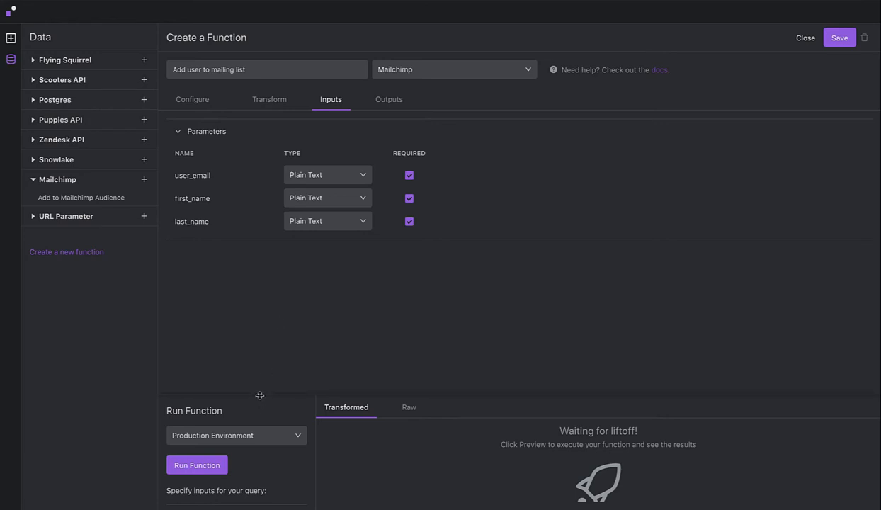
{"action": "left_click_drag", "start_coordinate": [260, 395], "coordinate": [260, 350]}
{"action": "scroll", "coordinate": [270, 428], "scroll_direction": "down", "scroll_amount": 1}
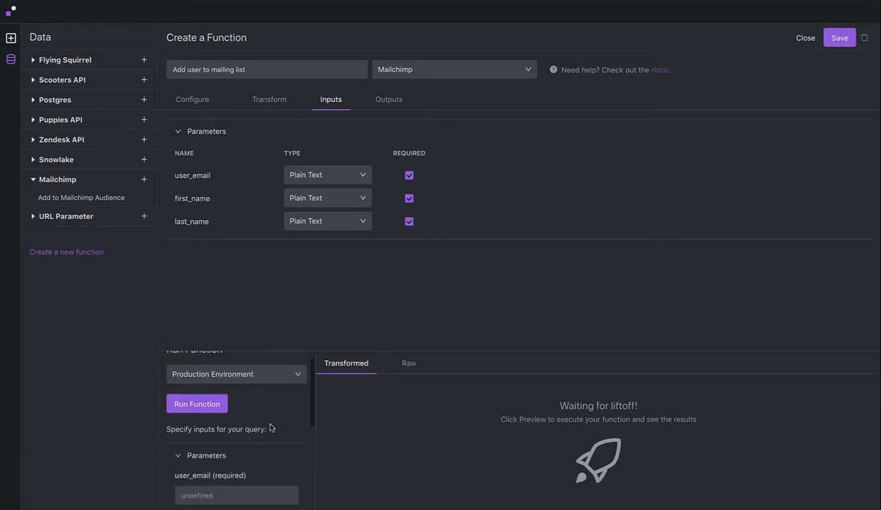
{"action": "scroll", "coordinate": [271, 428], "scroll_direction": "down", "scroll_amount": 2}
{"action": "left_click", "coordinate": [235, 380]}
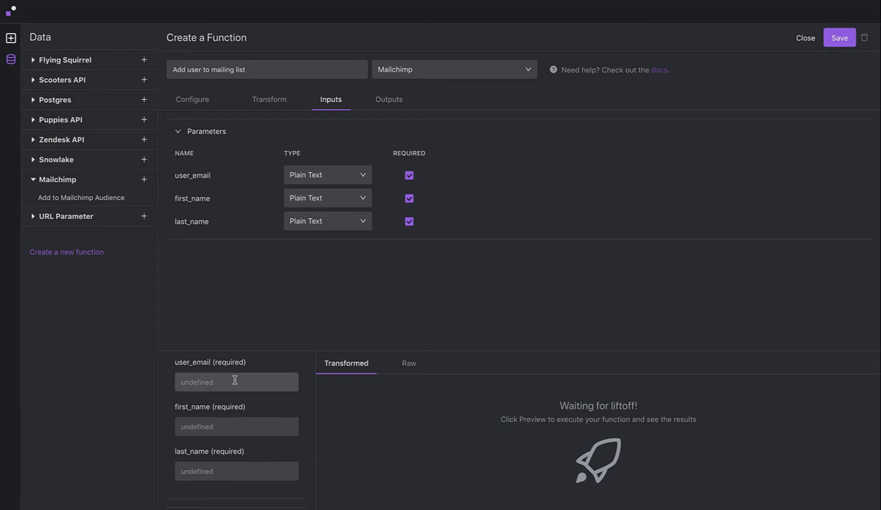
{"action": "key", "text": "Tab"}
{"action": "type", "text": "Test"}
{"action": "type", "text": "Test"}
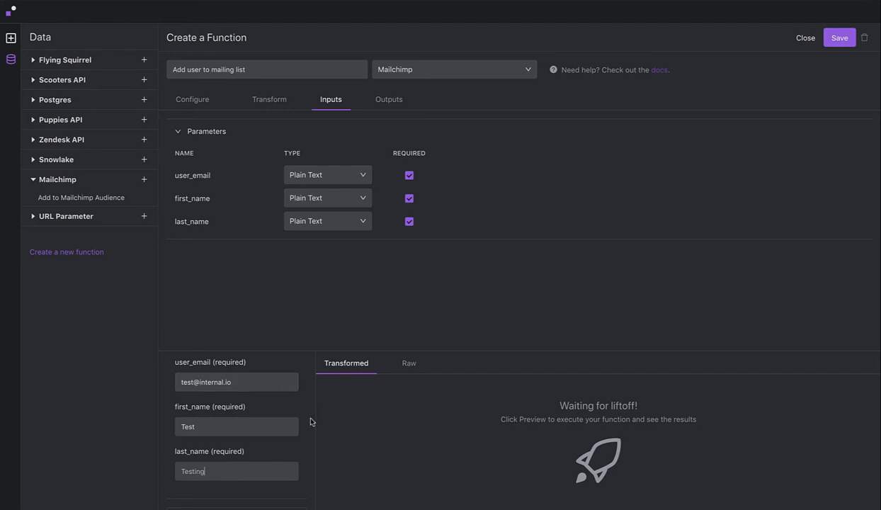
- Run the function in the Production Environment and review the returned subscriber data
{"action": "scroll", "coordinate": [291, 410], "scroll_direction": "up", "scroll_amount": 3}
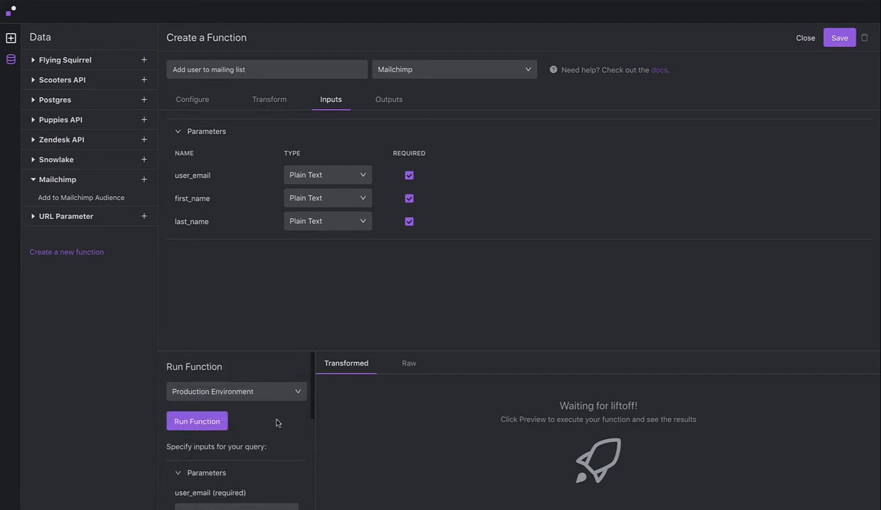
{"action": "left_click", "coordinate": [210, 426]}
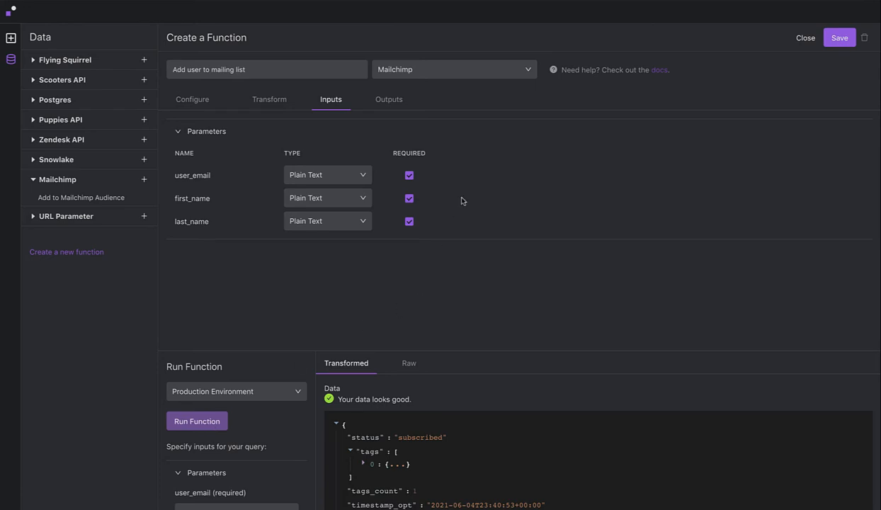
{"action": "scroll", "coordinate": [466, 446], "scroll_direction": "down", "scroll_amount": 10}
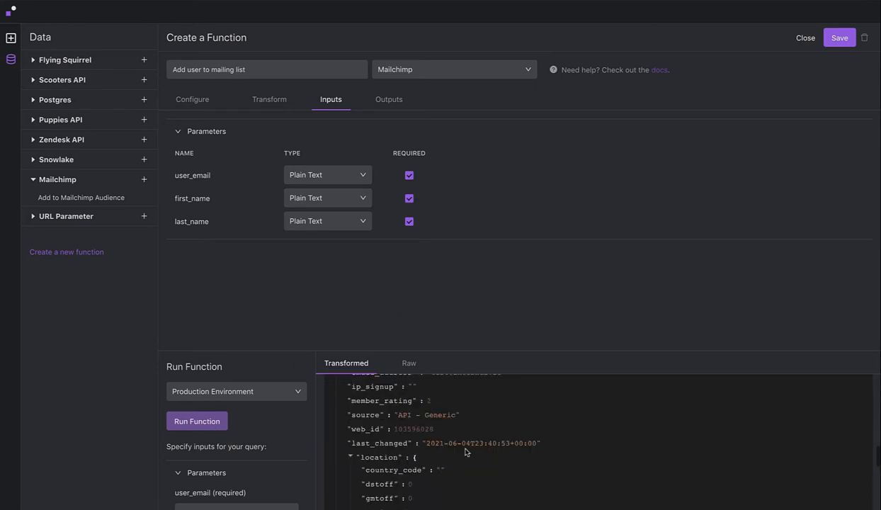
{"action": "scroll", "coordinate": [466, 451], "scroll_direction": "down", "scroll_amount": 5}
{"action": "scroll", "coordinate": [473, 460], "scroll_direction": "up", "scroll_amount": 1}
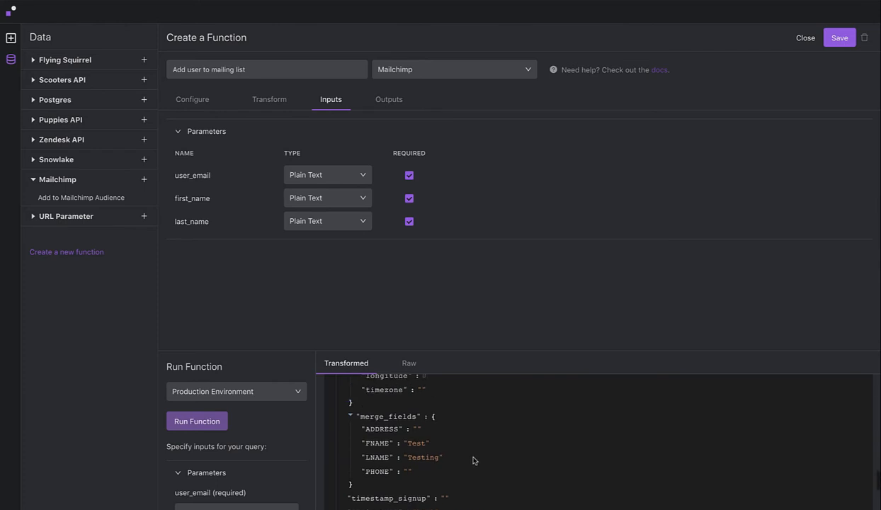
{"action": "scroll", "coordinate": [473, 461], "scroll_direction": "up", "scroll_amount": 15}
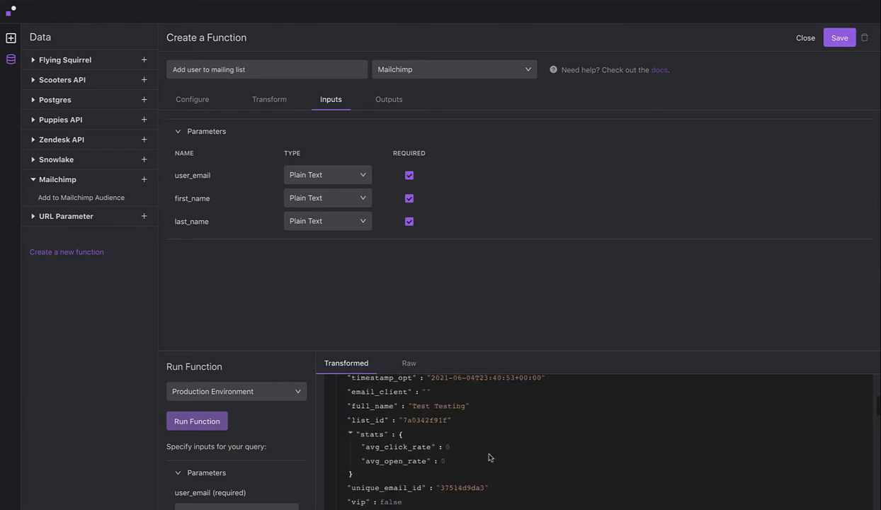
{"action": "scroll", "coordinate": [488, 457], "scroll_direction": "up", "scroll_amount": 5}
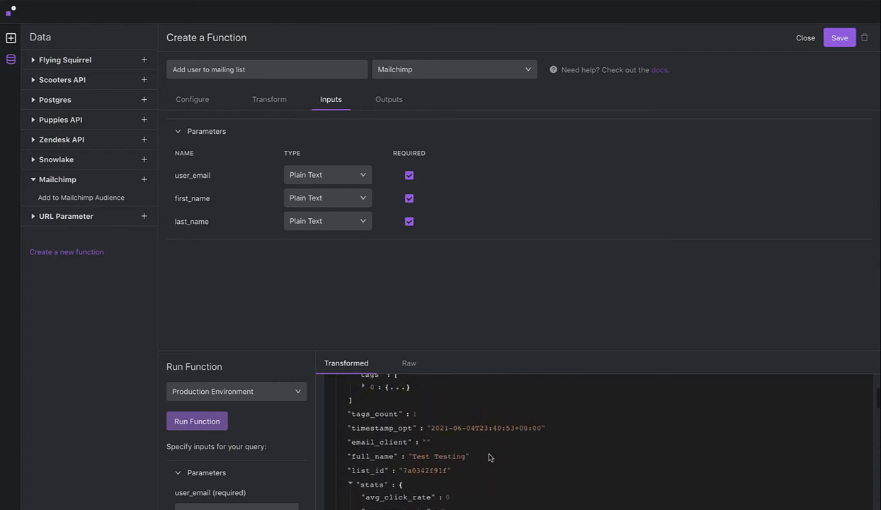
- Infer the function's outputs from its last execution, and save and close the function
{"action": "left_click", "coordinate": [389, 100]}
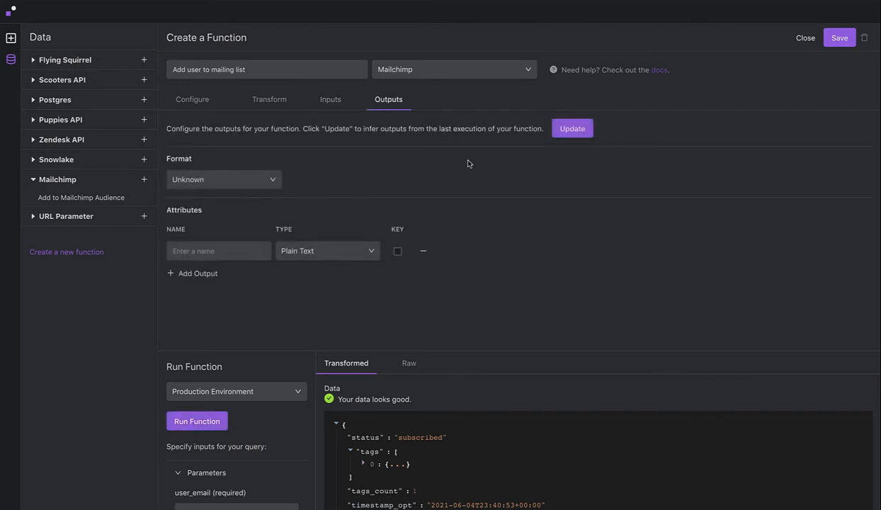
{"action": "left_click", "coordinate": [570, 130]}
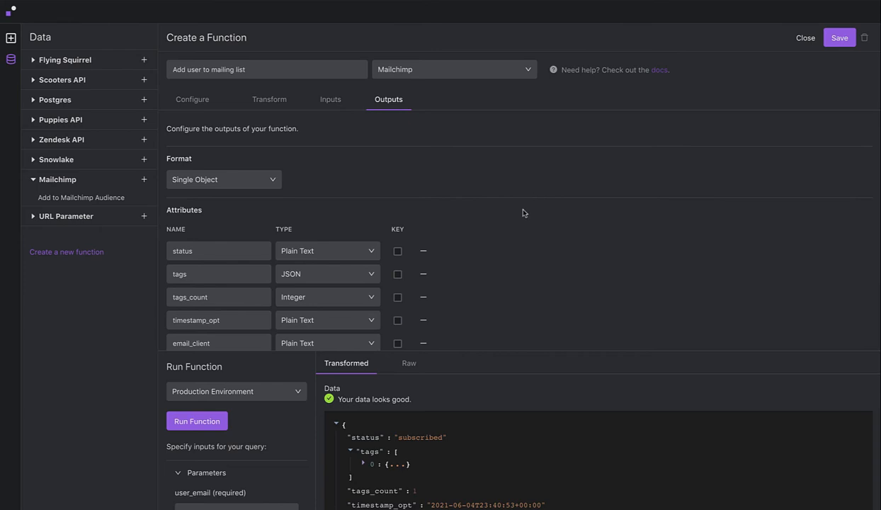
{"action": "scroll", "coordinate": [503, 269], "scroll_direction": "down", "scroll_amount": 5}
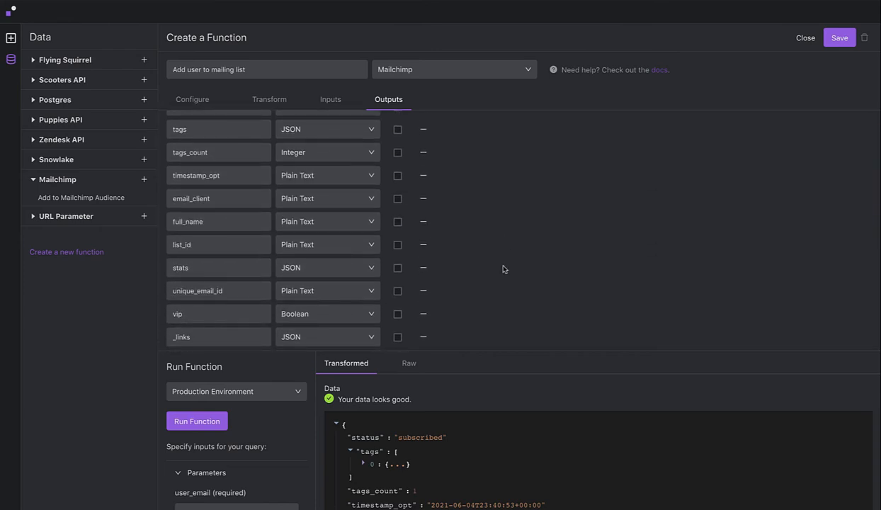
{"action": "scroll", "coordinate": [503, 269], "scroll_direction": "up", "scroll_amount": 1}
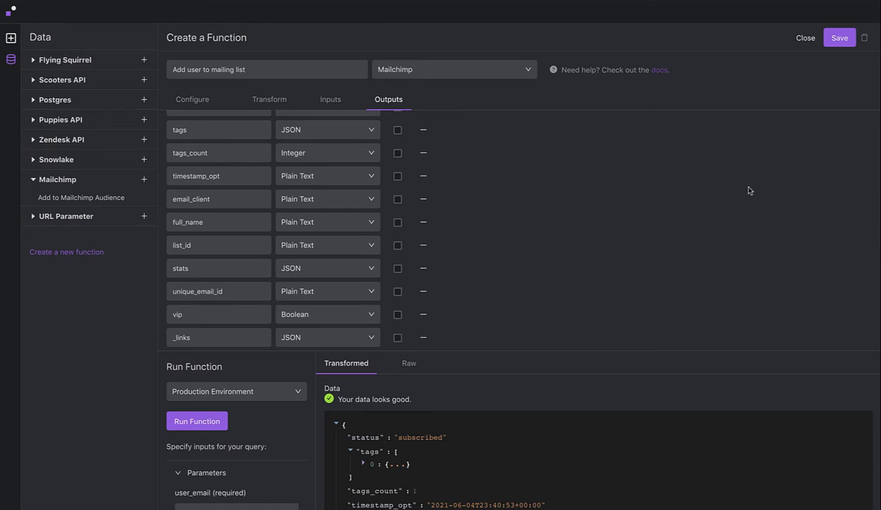
{"action": "left_click", "coordinate": [834, 42]}
{"action": "left_click", "coordinate": [805, 38]}
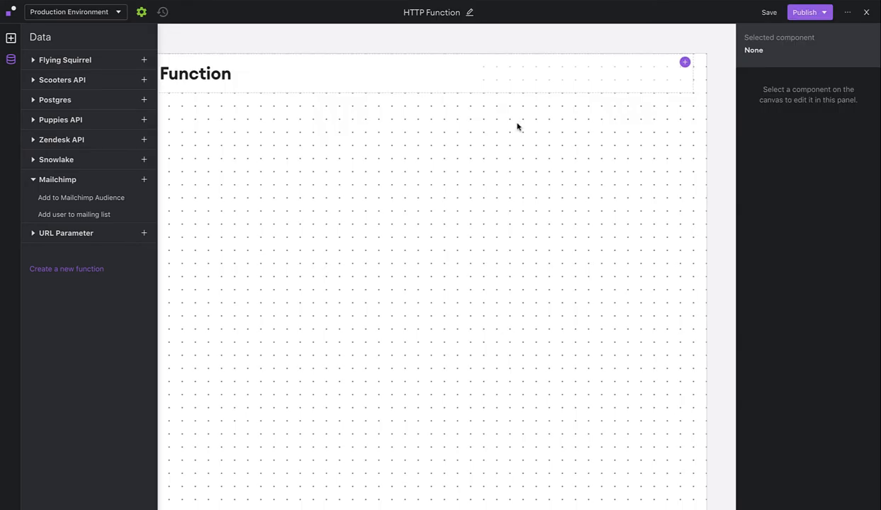
- Add a Table component to the canvas and place it directly below the HTTP Write Function heading
{"action": "left_click", "coordinate": [11, 40]}
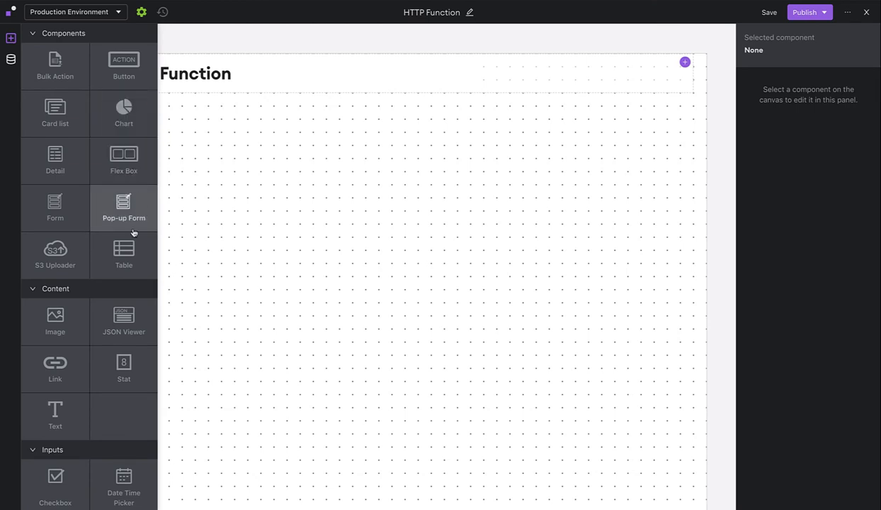
{"action": "left_click", "coordinate": [121, 260]}
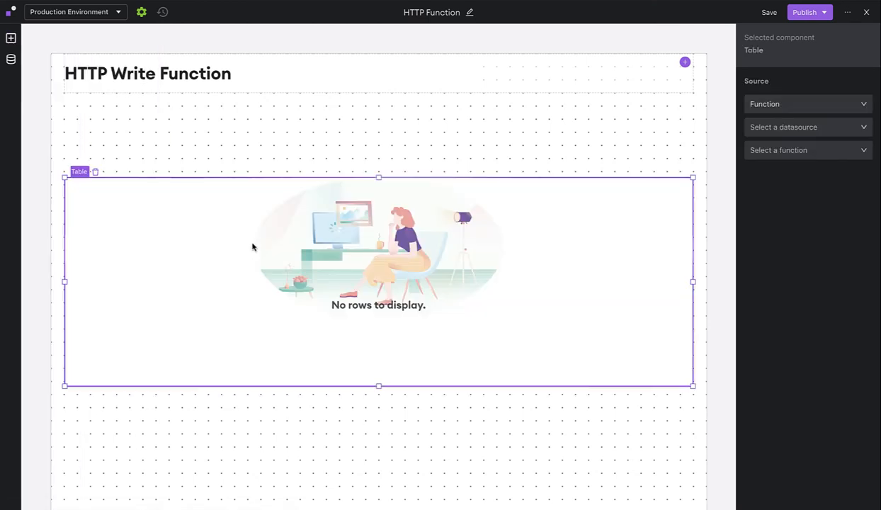
{"action": "left_click_drag", "start_coordinate": [261, 256], "coordinate": [264, 187]}
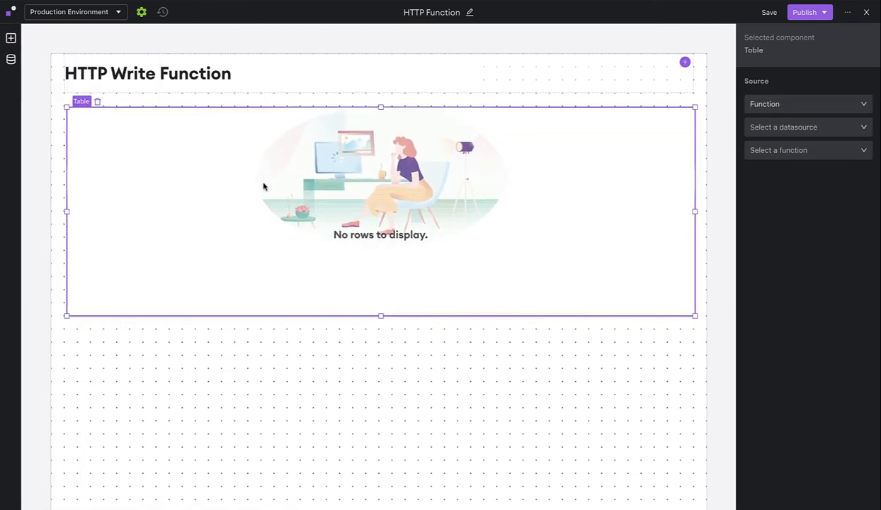
- Set the table's source to the Postgres function List customers records
{"action": "left_click", "coordinate": [775, 133]}
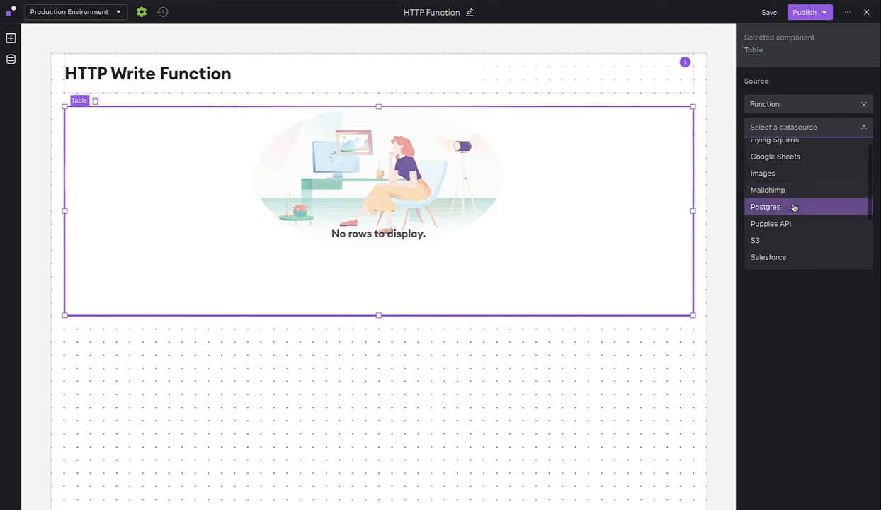
{"action": "left_click", "coordinate": [792, 212]}
{"action": "left_click", "coordinate": [797, 151]}
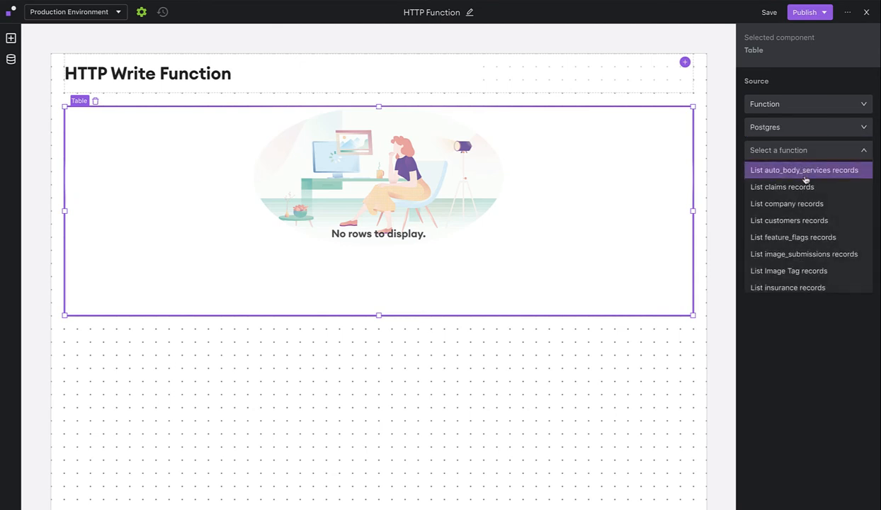
{"action": "scroll", "coordinate": [819, 204], "scroll_direction": "down", "scroll_amount": 1}
{"action": "left_click", "coordinate": [778, 204]}
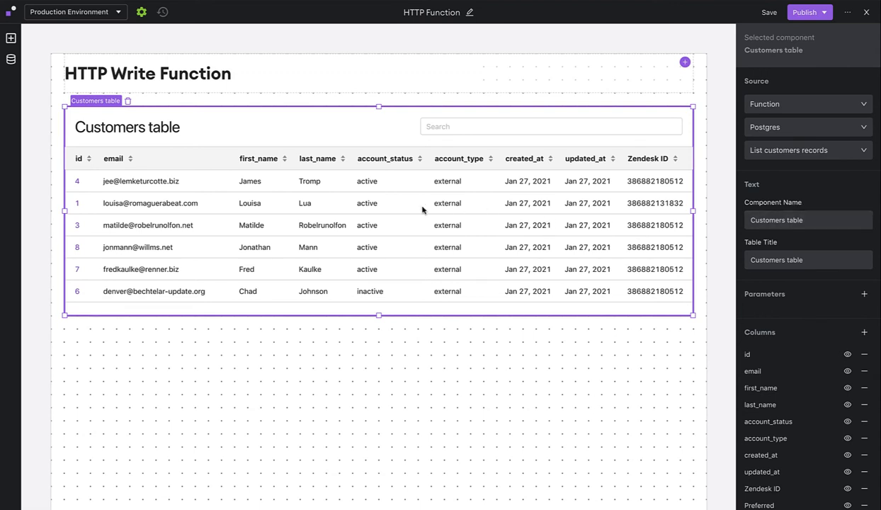
- Add a Button component as a new column in the Customers table
{"action": "left_click", "coordinate": [863, 335]}
{"action": "left_click", "coordinate": [697, 332]}
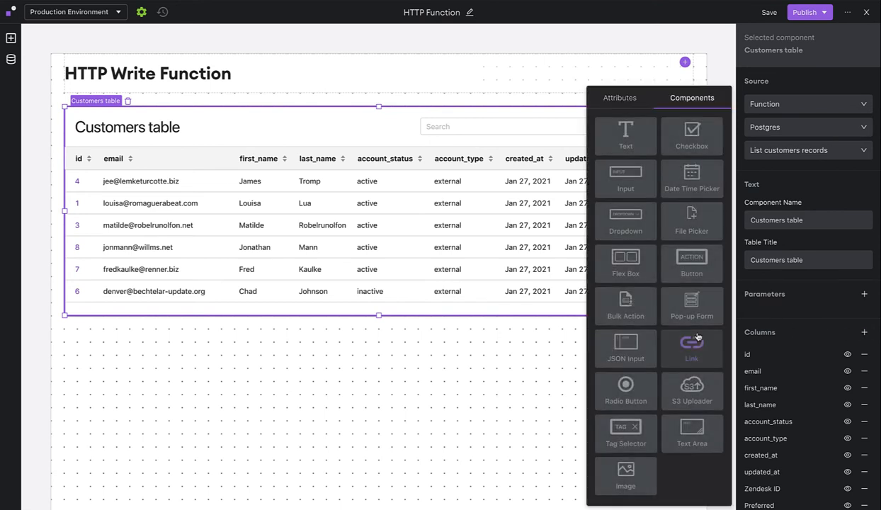
{"action": "left_click", "coordinate": [685, 270]}
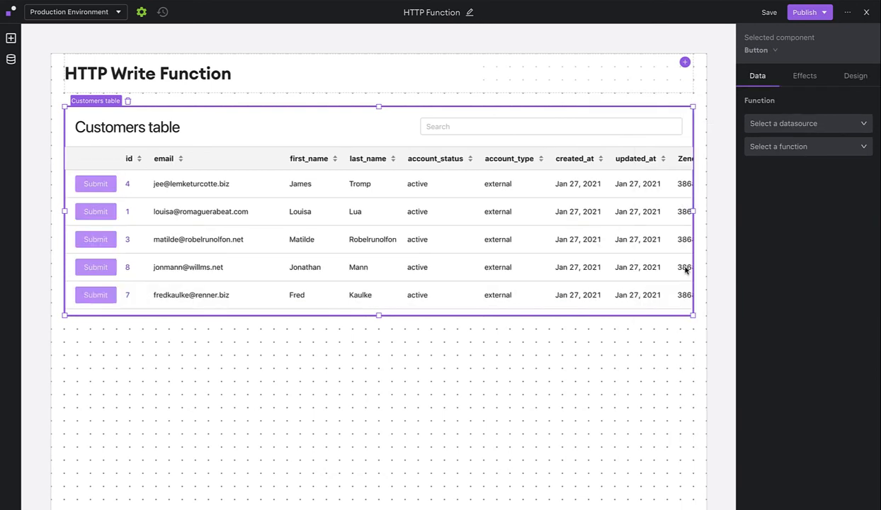
- Connect the table's button to the Mailchimp function Add user to mailing list
{"action": "left_click", "coordinate": [790, 126]}
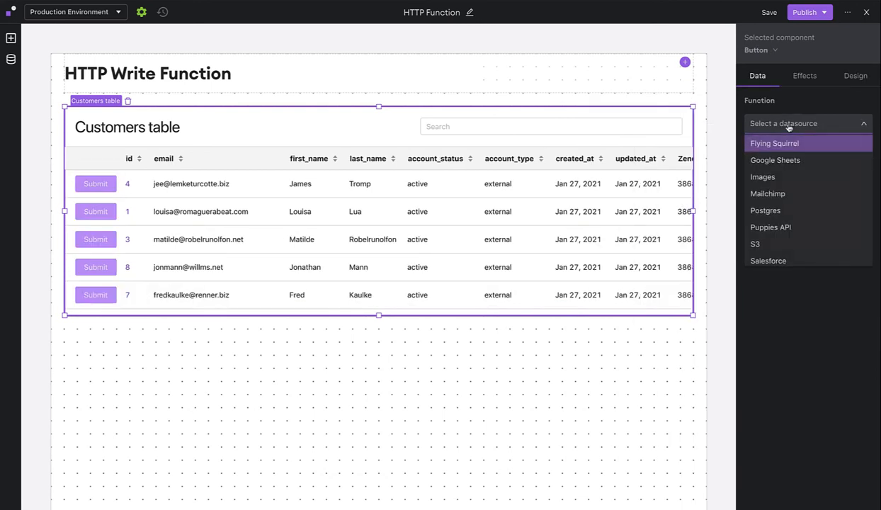
{"action": "left_click", "coordinate": [797, 199]}
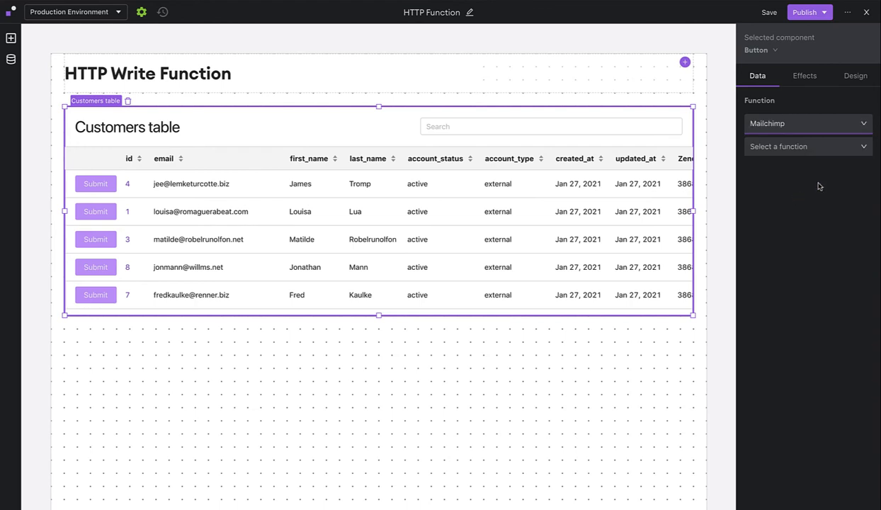
{"action": "left_click", "coordinate": [779, 146]}
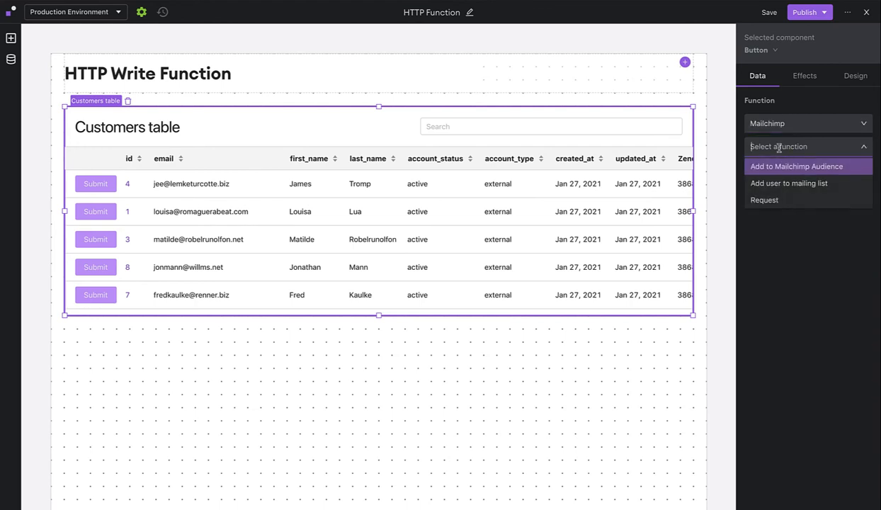
{"action": "left_click", "coordinate": [789, 186]}
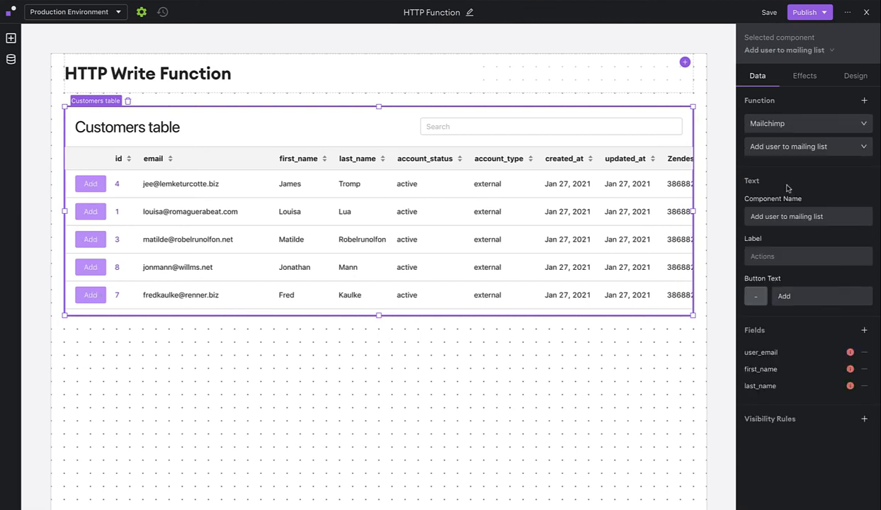
- Bind the button's user_email field to the component value This Row / data / email
{"action": "left_click", "coordinate": [789, 352]}
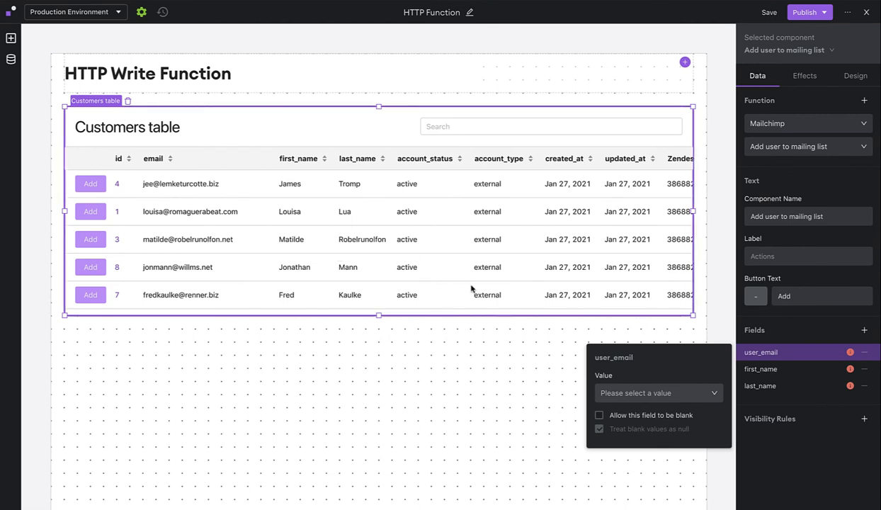
{"action": "left_click", "coordinate": [605, 397]}
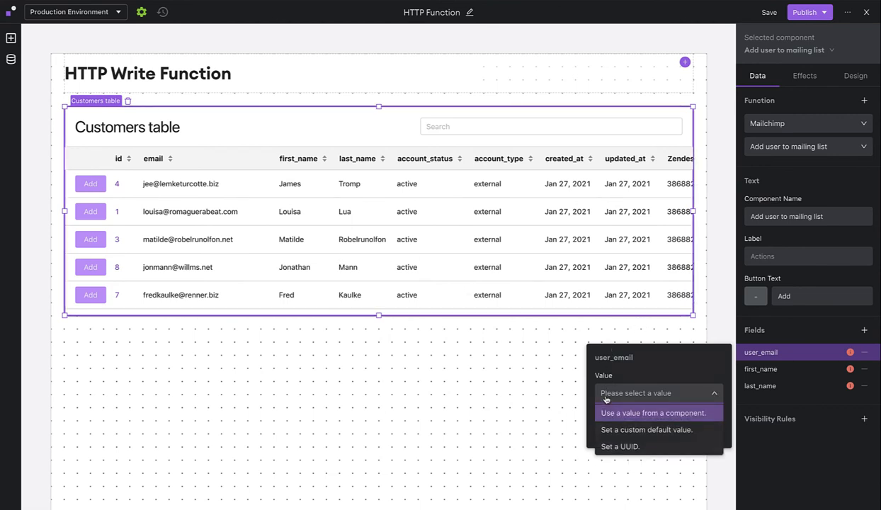
{"action": "left_click", "coordinate": [621, 413]}
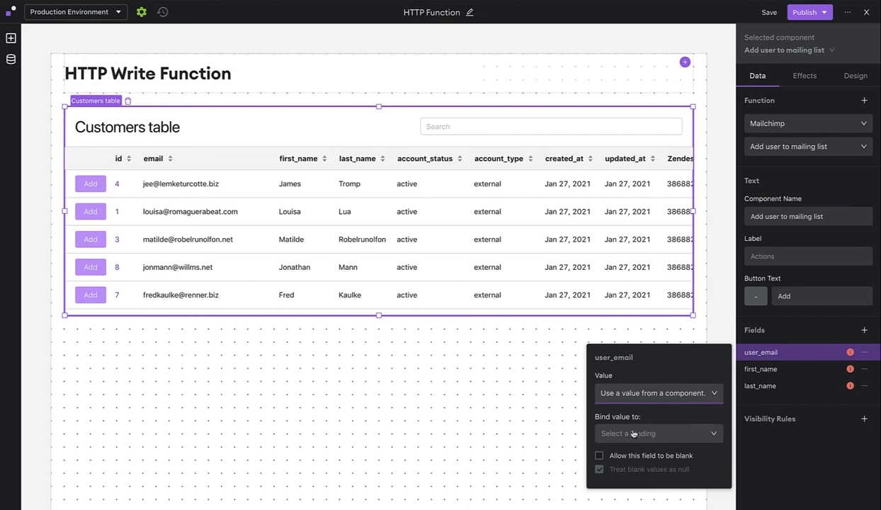
{"action": "left_click", "coordinate": [633, 434]}
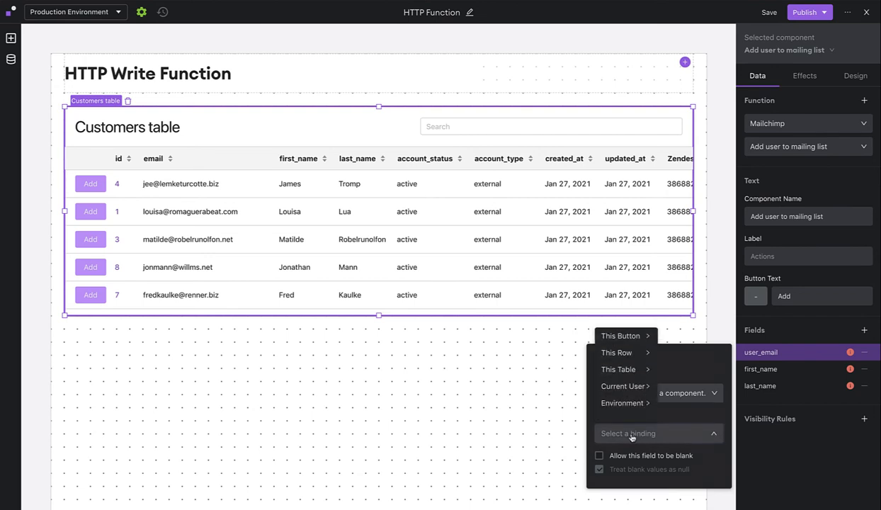
{"action": "left_click", "coordinate": [621, 354]}
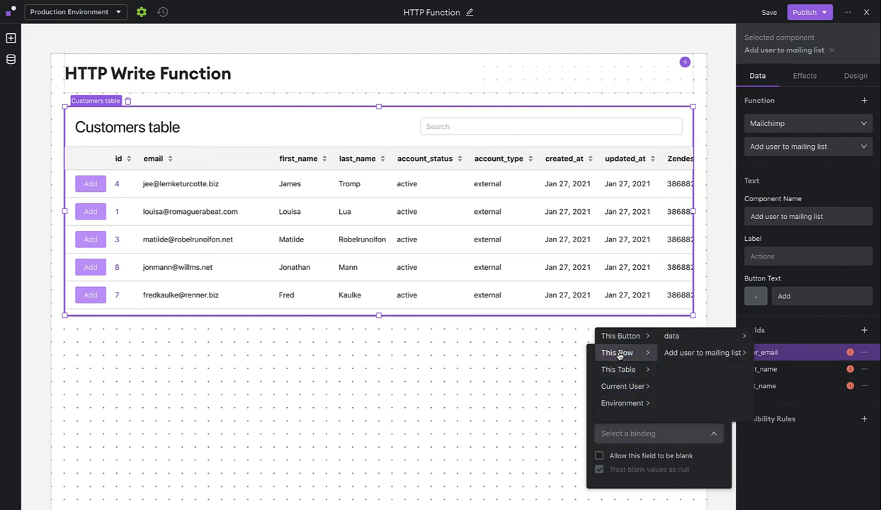
{"action": "left_click", "coordinate": [689, 338]}
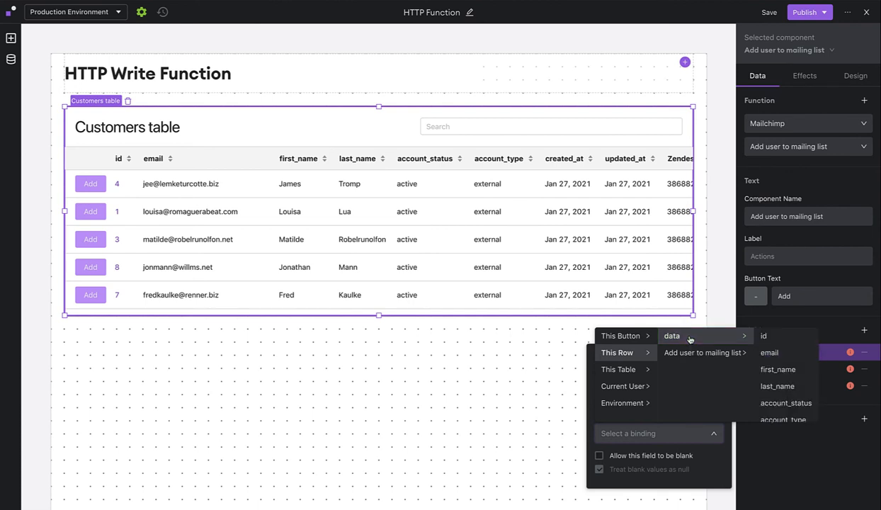
{"action": "left_click", "coordinate": [779, 354]}
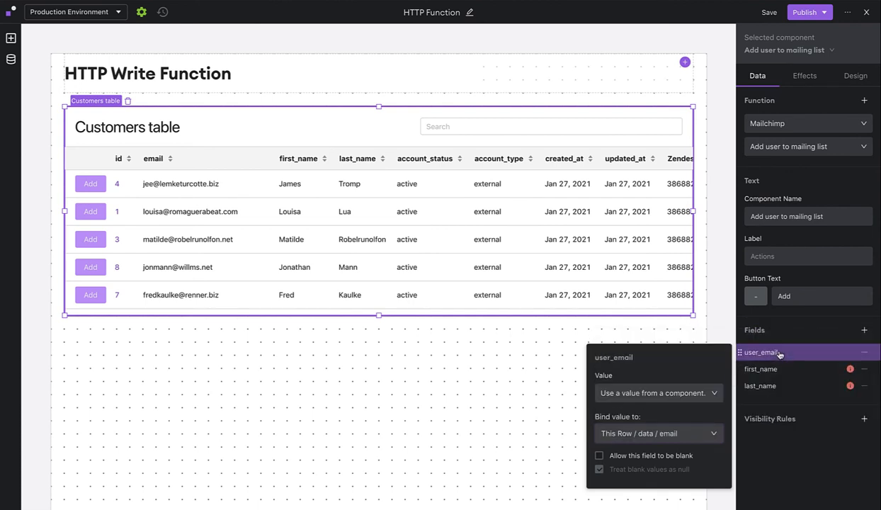
- Bind the button's first_name field to the component value This Row / data / first_name
{"action": "left_click", "coordinate": [782, 370]}
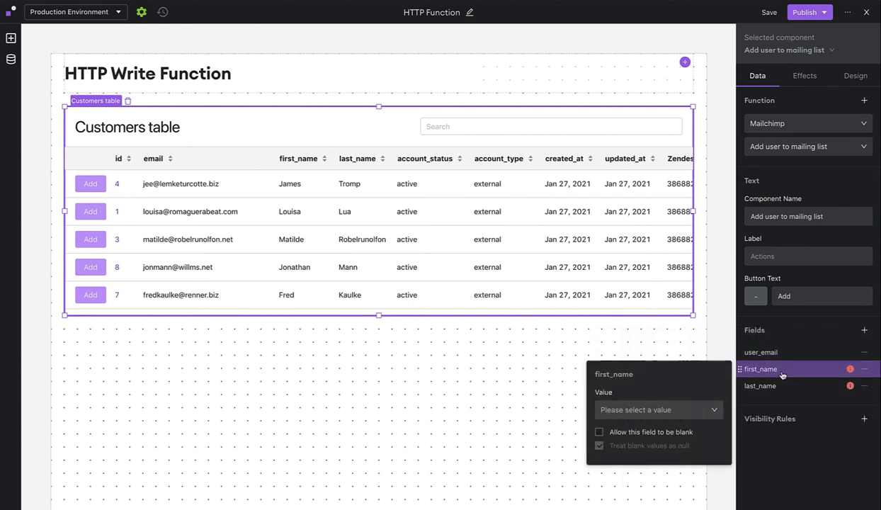
{"action": "left_click", "coordinate": [674, 410]}
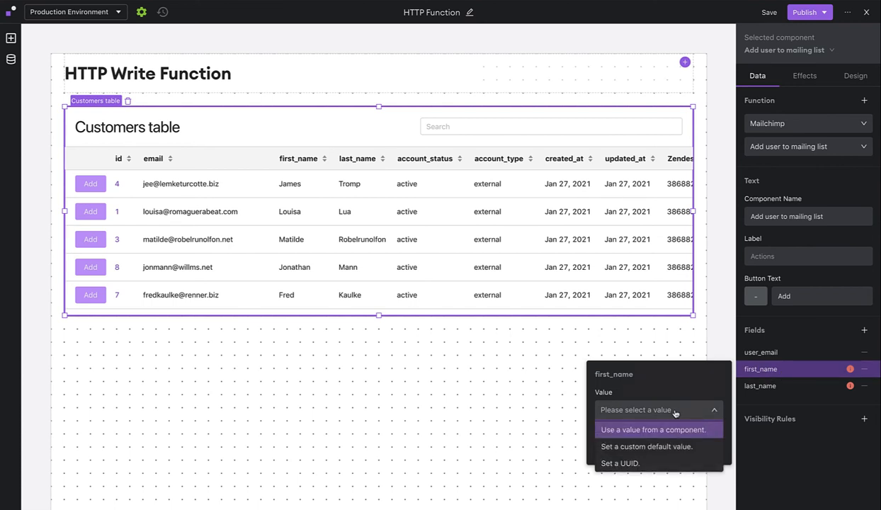
{"action": "left_click", "coordinate": [627, 429]}
{"action": "left_click", "coordinate": [628, 449]}
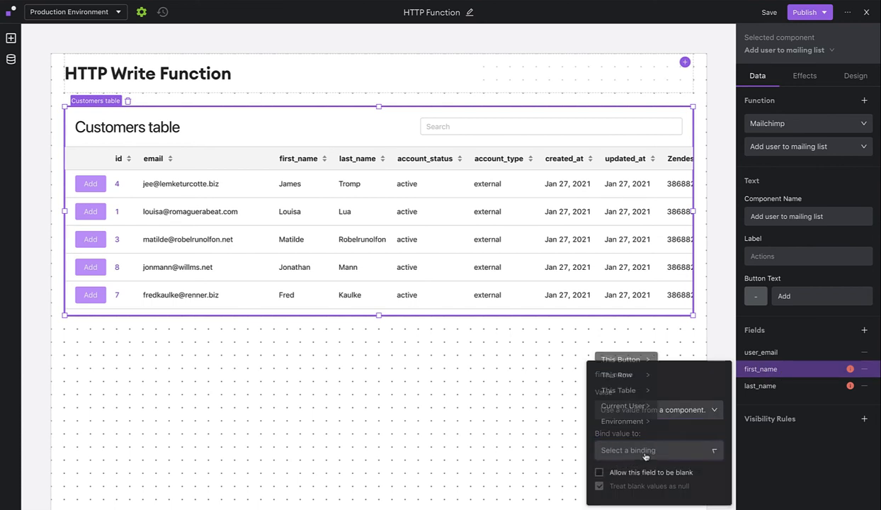
{"action": "mouse_move", "coordinate": [628, 370]}
{"action": "mouse_move", "coordinate": [669, 350]}
{"action": "left_click", "coordinate": [773, 388]}
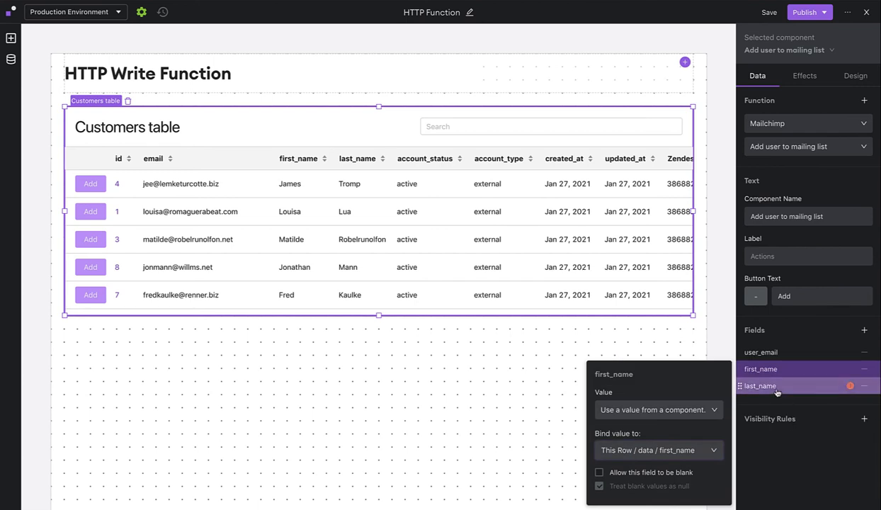
- Bind the button's last_name field to the component value This Row / data / last_name
{"action": "left_click", "coordinate": [779, 386]}
{"action": "left_click", "coordinate": [674, 428]}
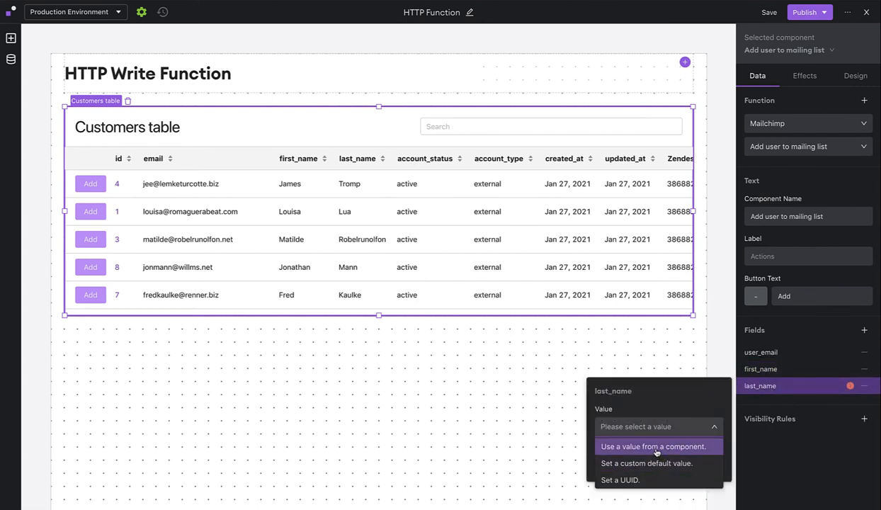
{"action": "left_click", "coordinate": [640, 441]}
{"action": "left_click", "coordinate": [664, 446]}
{"action": "mouse_move", "coordinate": [627, 370]}
{"action": "mouse_move", "coordinate": [670, 353]}
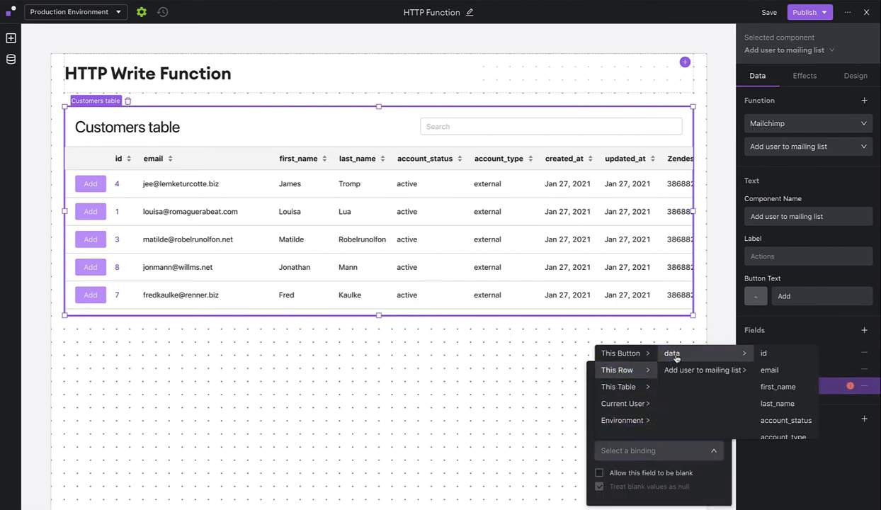
{"action": "left_click", "coordinate": [781, 408]}
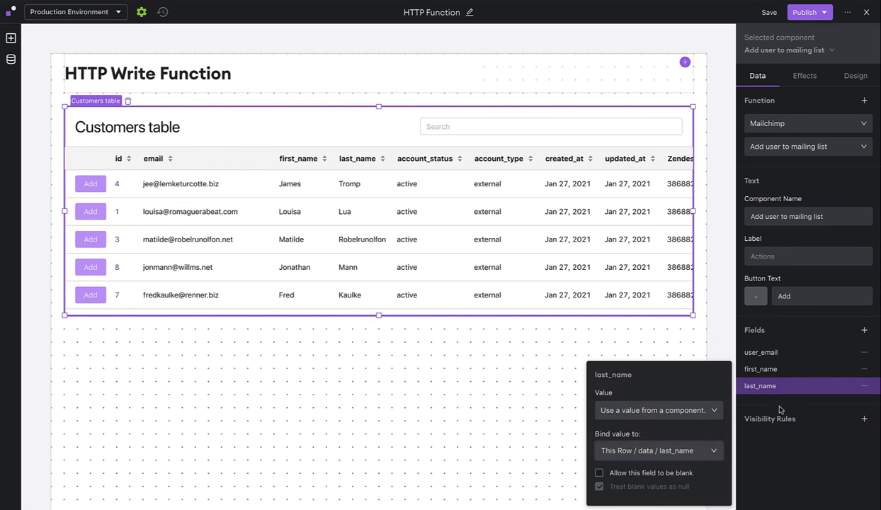
{"action": "left_click", "coordinate": [764, 451]}
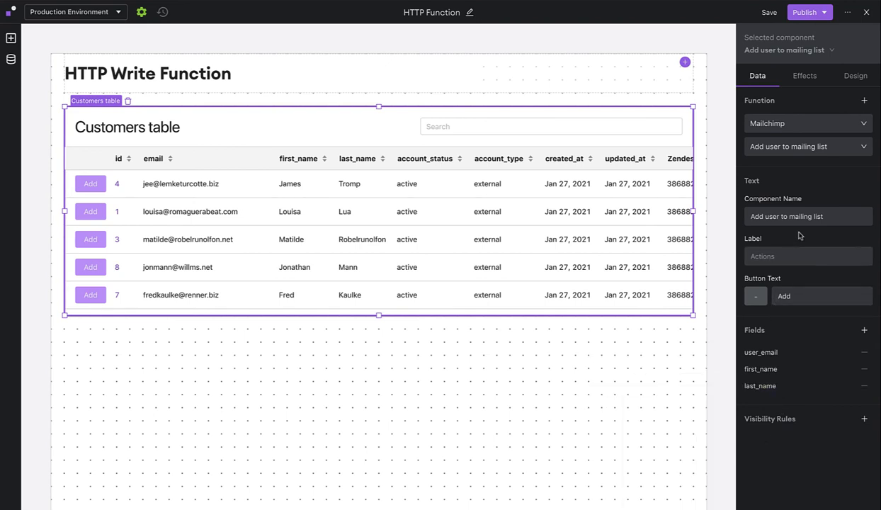
- Change the button text of the Add user to mailing list button to Subscribe
{"action": "left_click", "coordinate": [797, 296]}
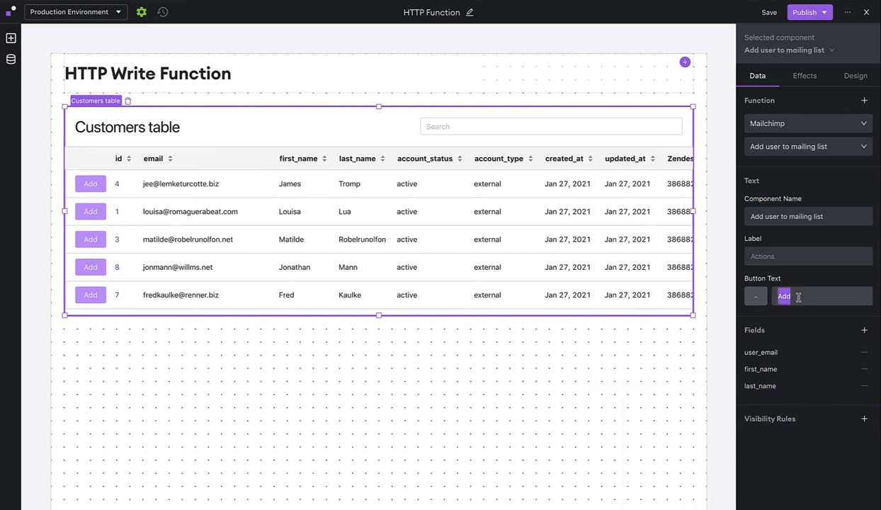
{"action": "type", "text": "Subscri"}
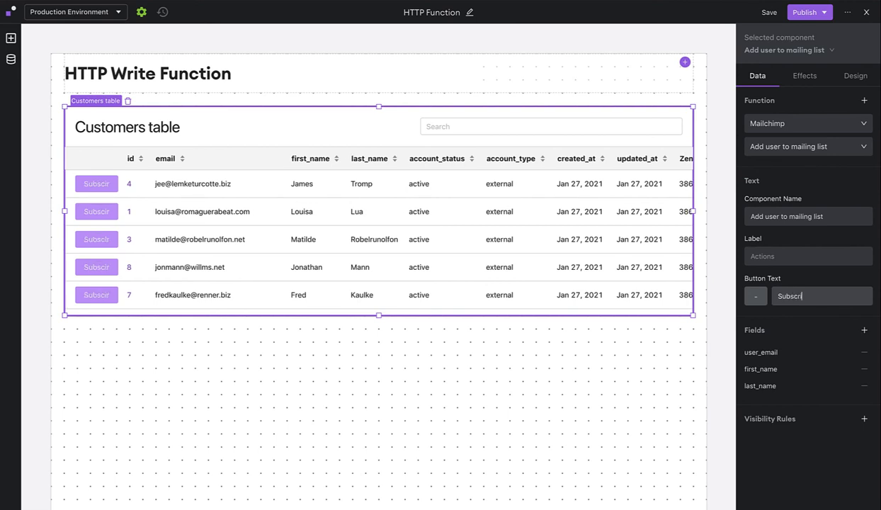
{"action": "type", "text": "be"}
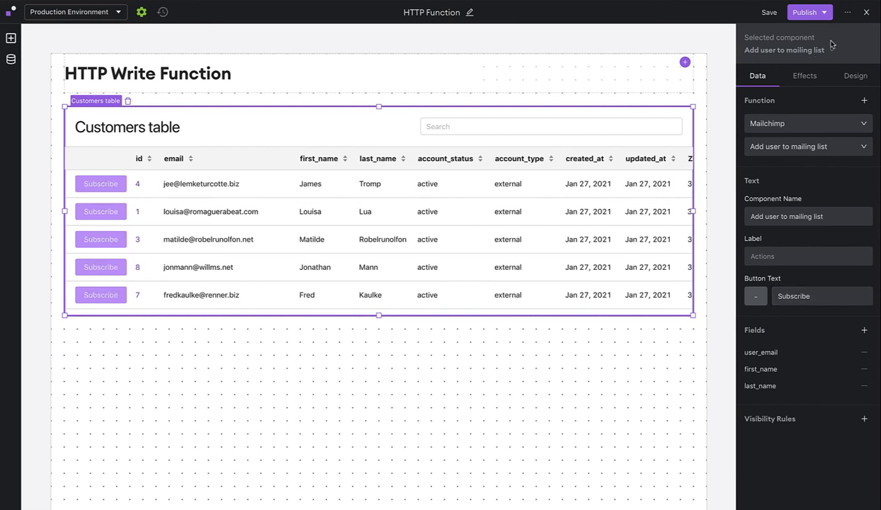
- Publish the HTTP Function space to the Production and Staging environments and close the editor
{"action": "left_click", "coordinate": [796, 14]}
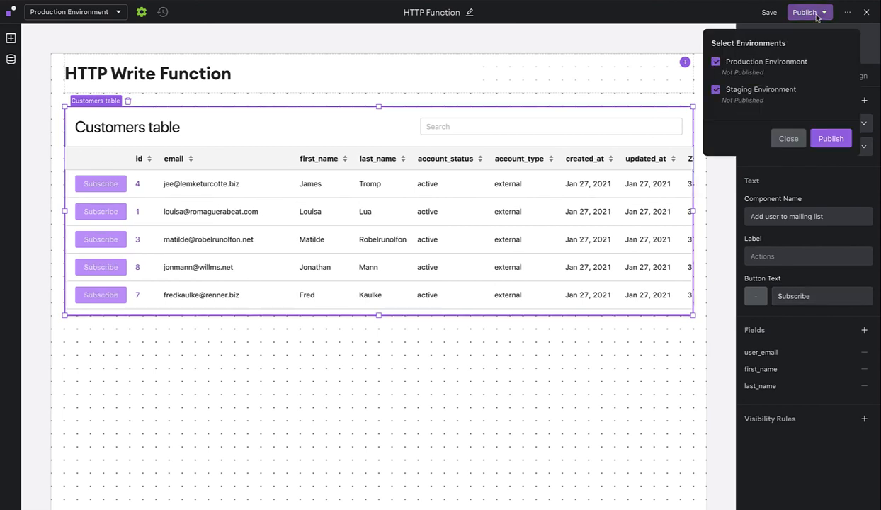
{"action": "left_click", "coordinate": [828, 139]}
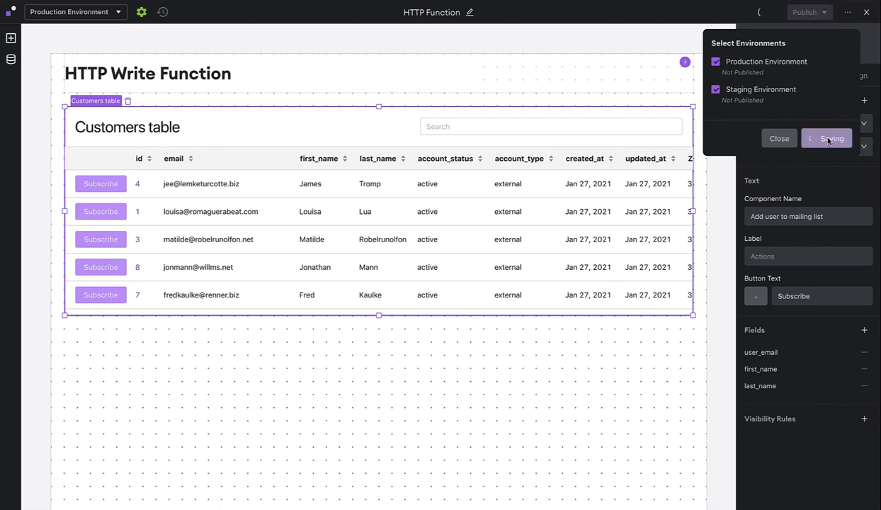
{"action": "left_click", "coordinate": [866, 14]}
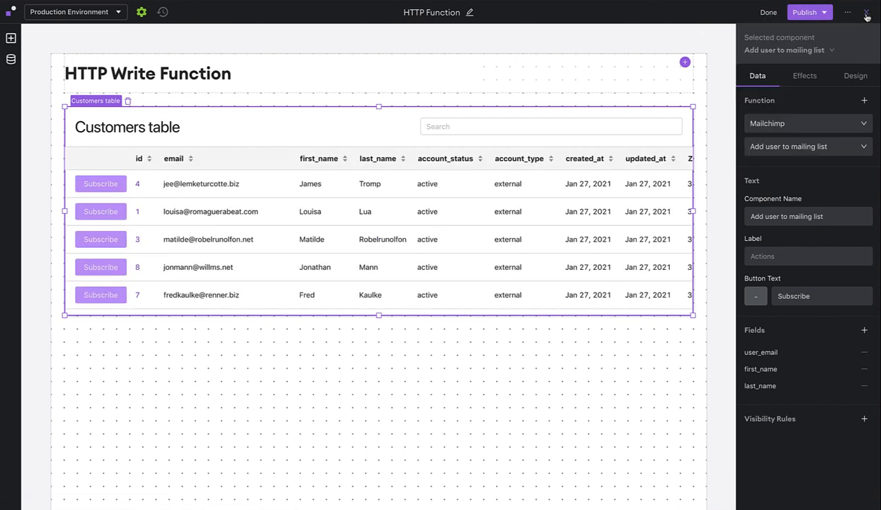
{"action": "left_click", "coordinate": [865, 13]}
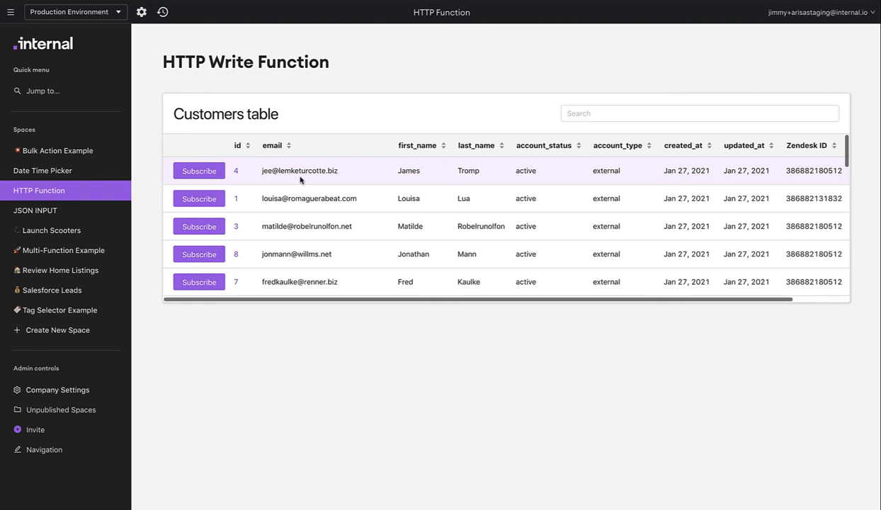
- Subscribe the customer in the table's first row and check the refreshed contact list of the Demo Audience in Mailchimp
{"action": "left_click", "coordinate": [216, 177]}
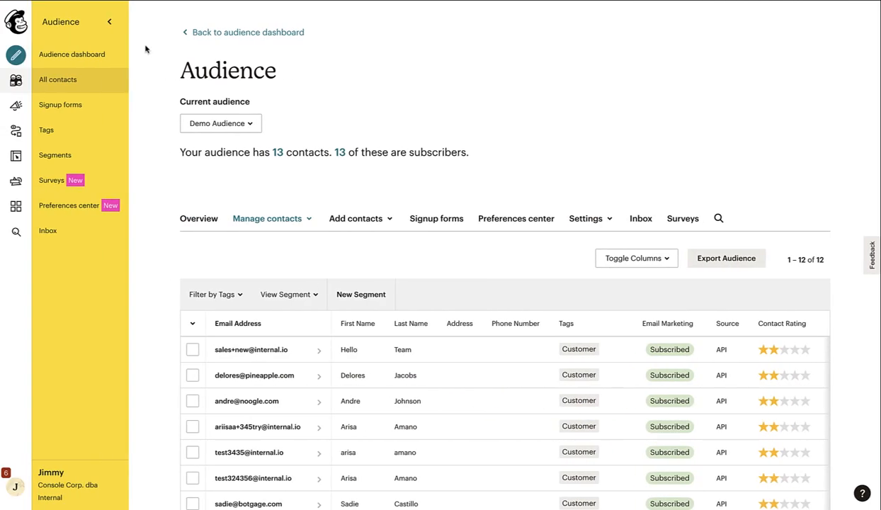
{"action": "key", "text": "super+r"}
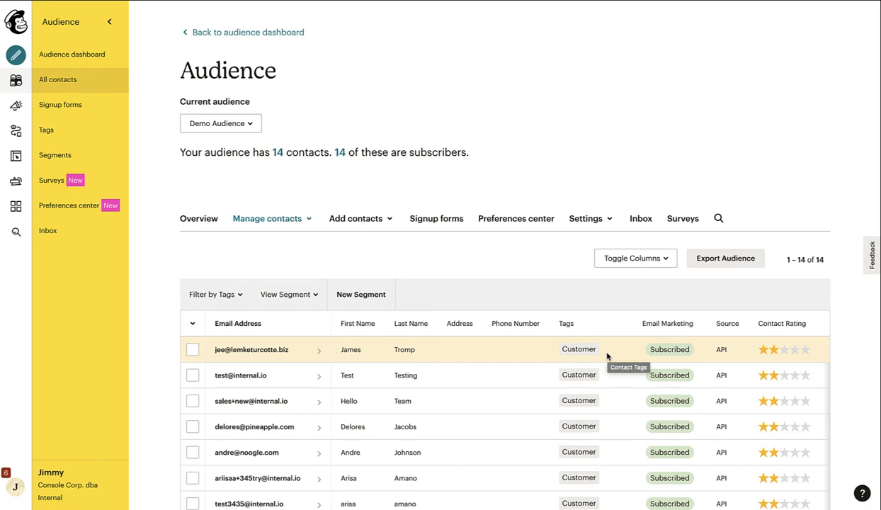
{"action": "key", "text": "ctrl+Right"}
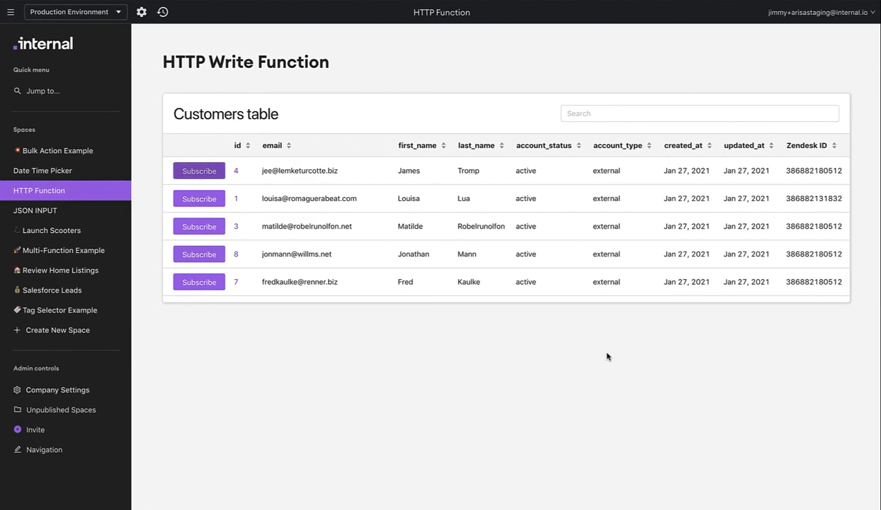